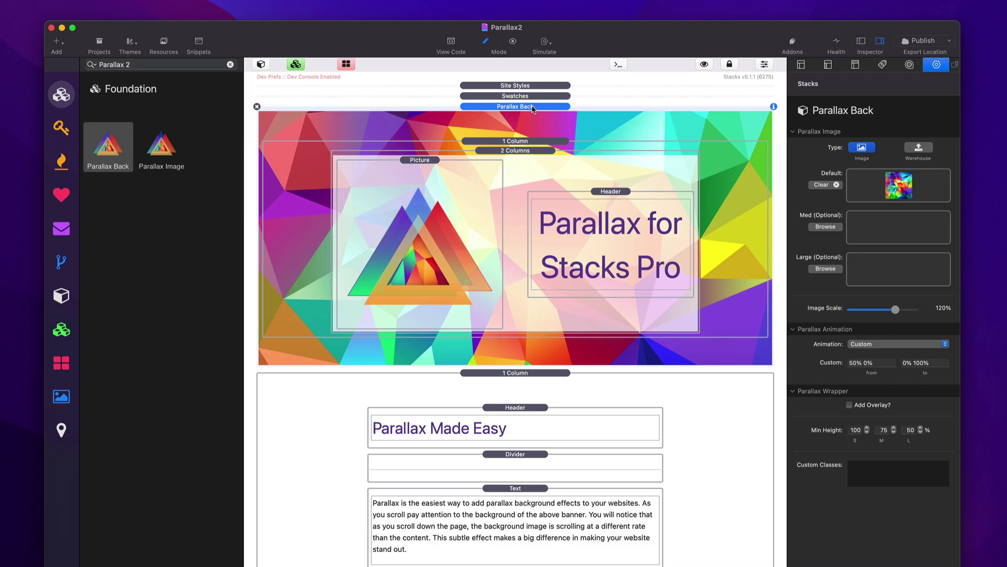
Drag a Parallax Back stack from the Library onto the top of the page.
{"action": "left_click_drag", "start_coordinate": [113, 149], "coordinate": [572, 109]}
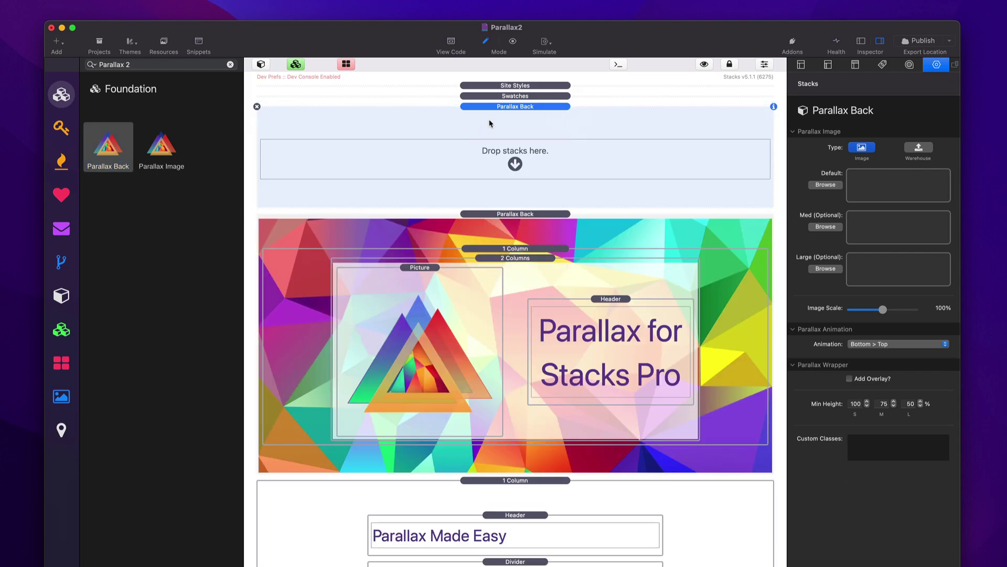
Delete the empty Parallax Back stack and select the remaining parallax banner.
{"action": "left_click", "coordinate": [257, 107]}
{"action": "left_click", "coordinate": [560, 107]}
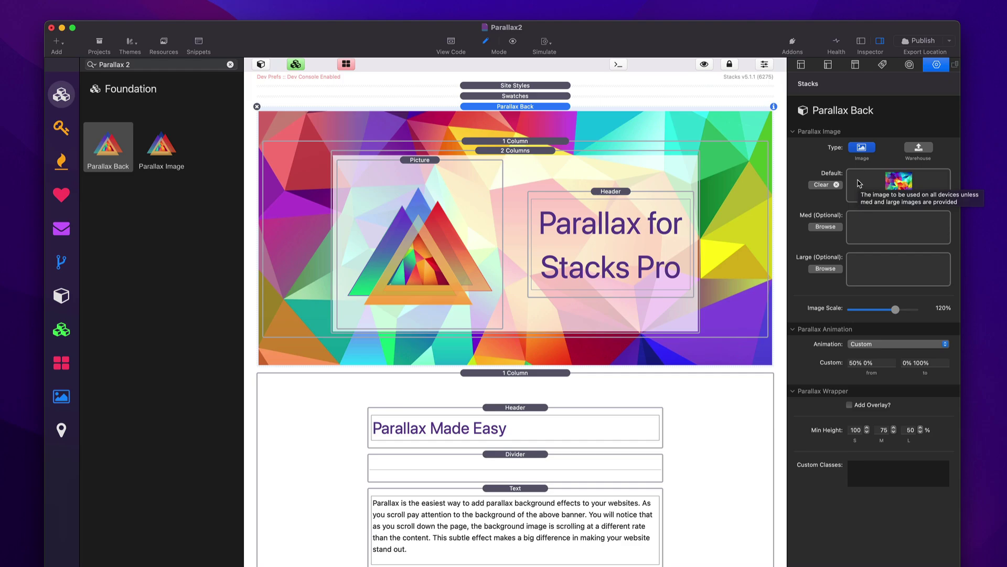
{"action": "left_click", "coordinate": [922, 151]}
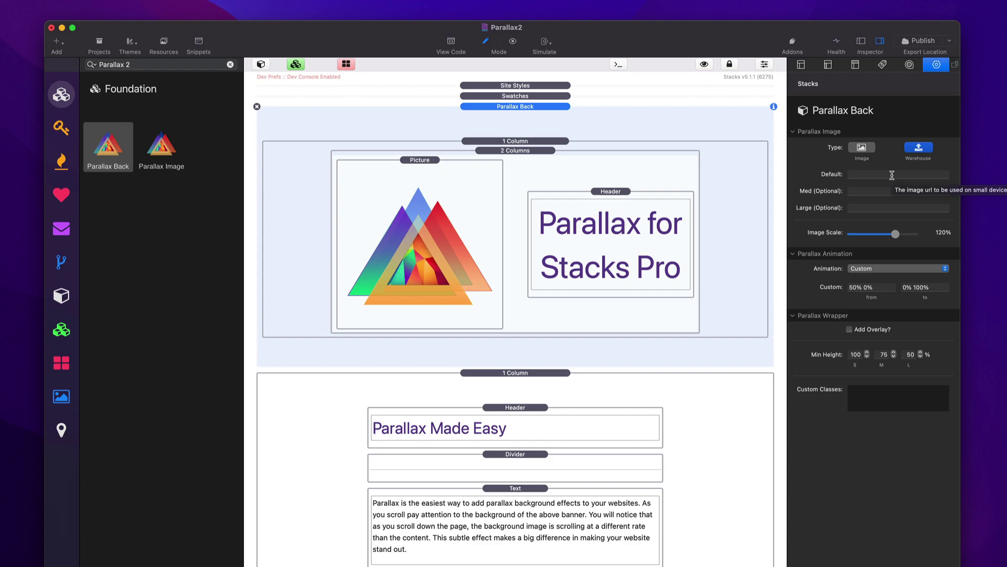
{"action": "left_click", "coordinate": [866, 150]}
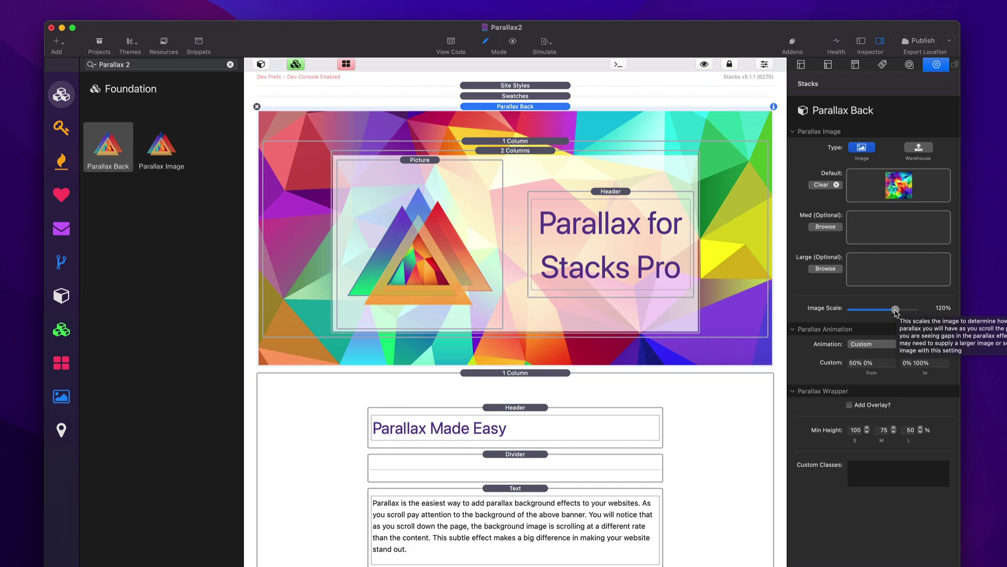
Set the parallax animation to Bottom > Top and watch it scroll in Preview mode.
{"action": "left_click", "coordinate": [876, 344]}
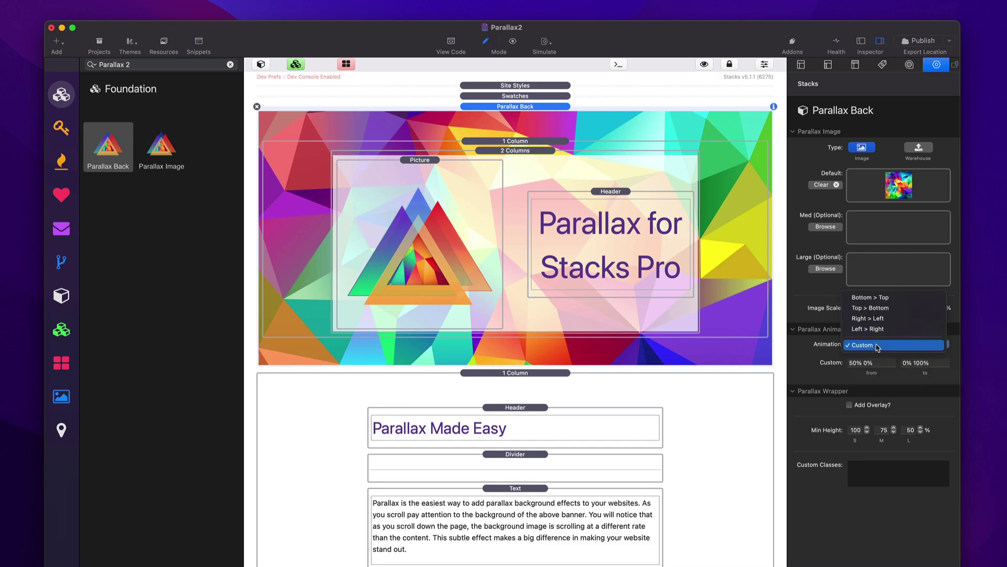
{"action": "left_click", "coordinate": [879, 301]}
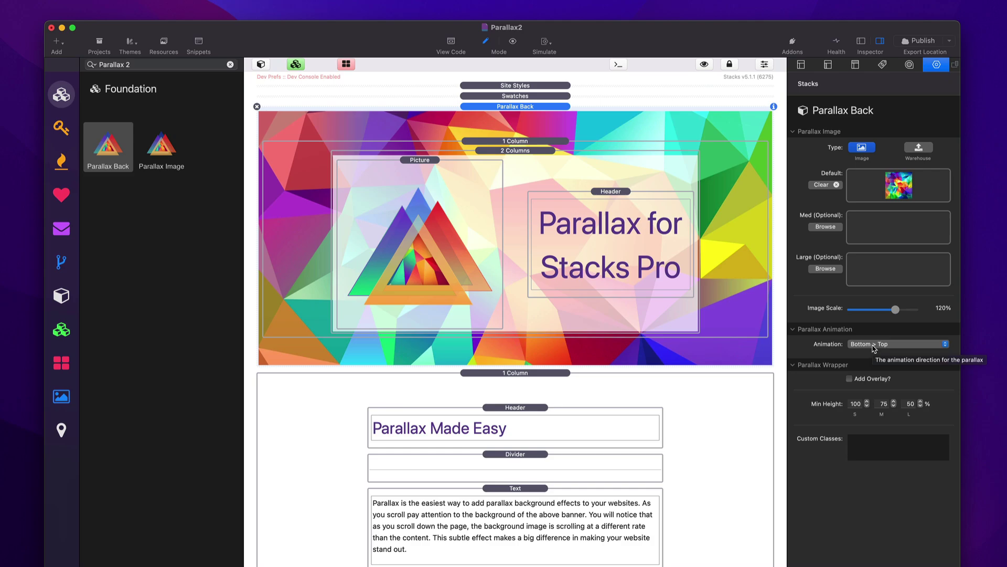
{"action": "key", "text": "super+shift+p"}
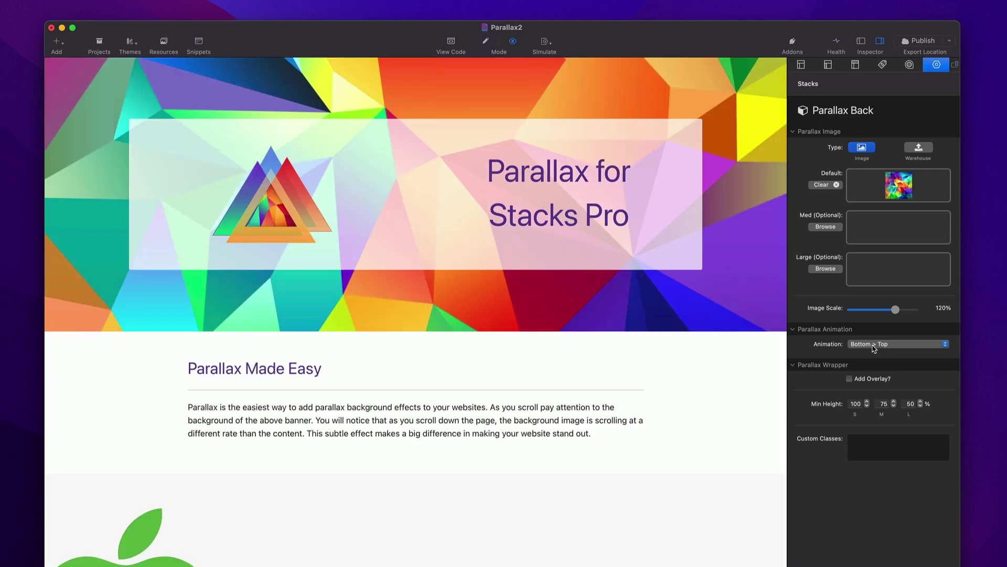
{"action": "scroll", "coordinate": [704, 293], "scroll_direction": "down", "scroll_amount": 3}
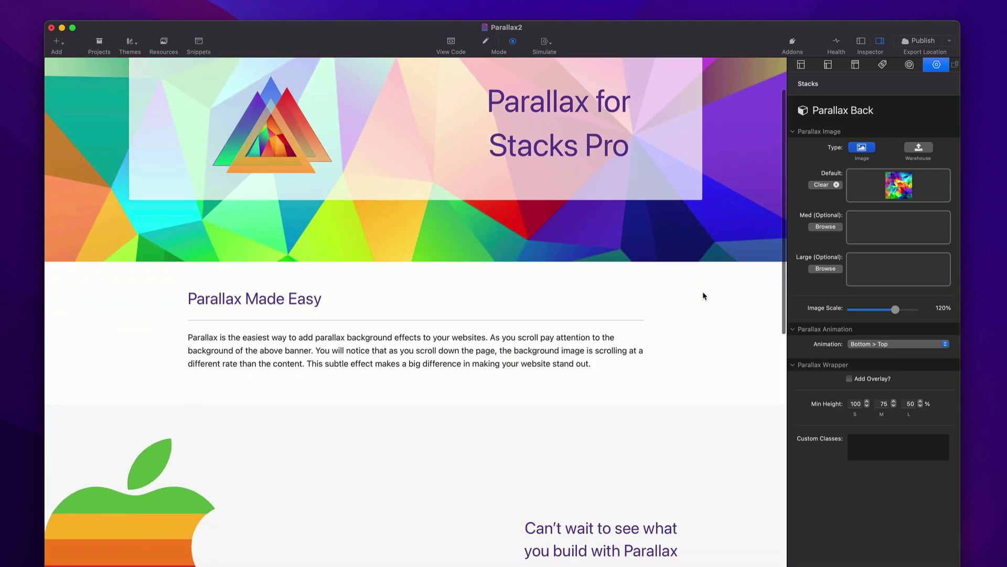
{"action": "scroll", "coordinate": [704, 294], "scroll_direction": "up", "scroll_amount": 2}
{"action": "scroll", "coordinate": [704, 294], "scroll_direction": "down", "scroll_amount": 3}
{"action": "scroll", "coordinate": [704, 294], "scroll_direction": "up", "scroll_amount": 3}
{"action": "scroll", "coordinate": [704, 294], "scroll_direction": "down", "scroll_amount": 3}
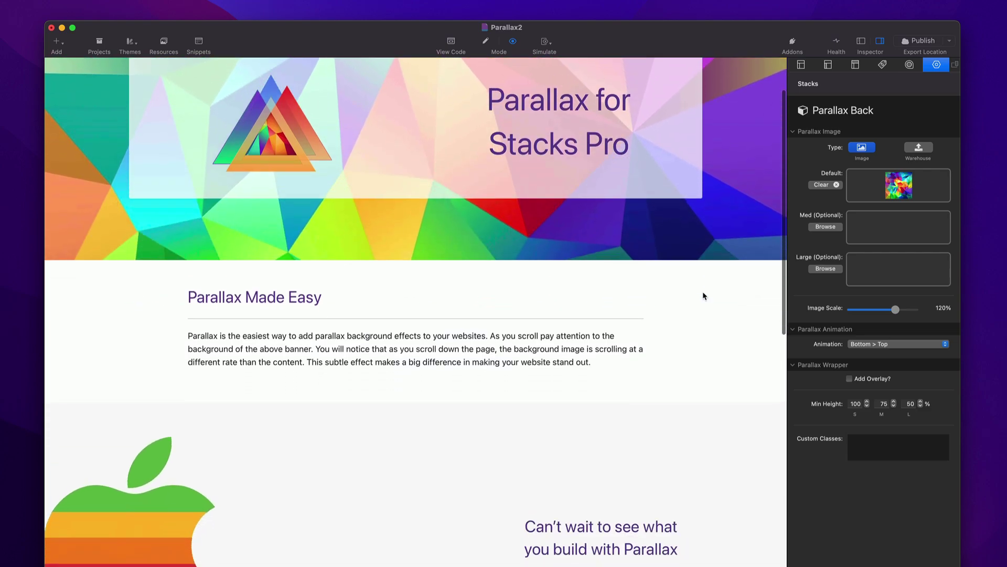
{"action": "scroll", "coordinate": [704, 294], "scroll_direction": "up", "scroll_amount": 3}
{"action": "scroll", "coordinate": [703, 295], "scroll_direction": "up", "scroll_amount": 1}
Switch the animation to Top > Bottom and scroll the preview to check it.
{"action": "left_click", "coordinate": [860, 343]}
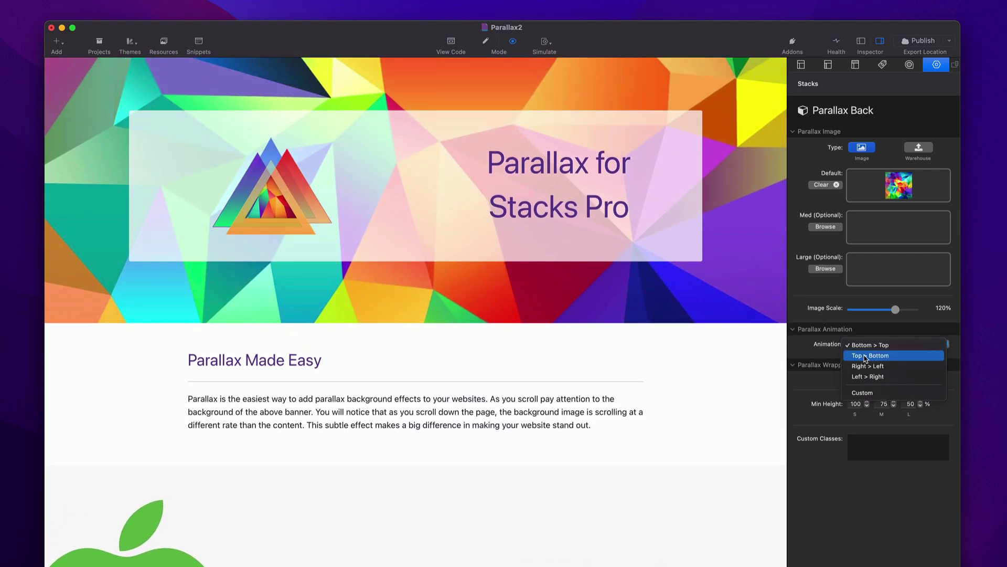
{"action": "left_click", "coordinate": [871, 354]}
{"action": "scroll", "coordinate": [603, 385], "scroll_direction": "down", "scroll_amount": 2}
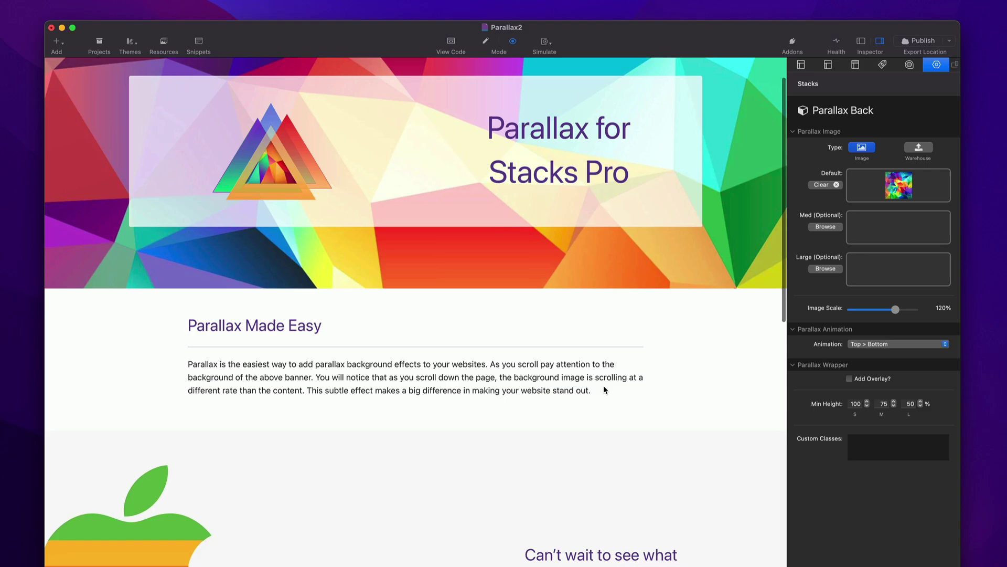
{"action": "scroll", "coordinate": [603, 389], "scroll_direction": "up", "scroll_amount": 3}
{"action": "scroll", "coordinate": [604, 389], "scroll_direction": "down", "scroll_amount": 4}
{"action": "scroll", "coordinate": [603, 389], "scroll_direction": "up", "scroll_amount": 3}
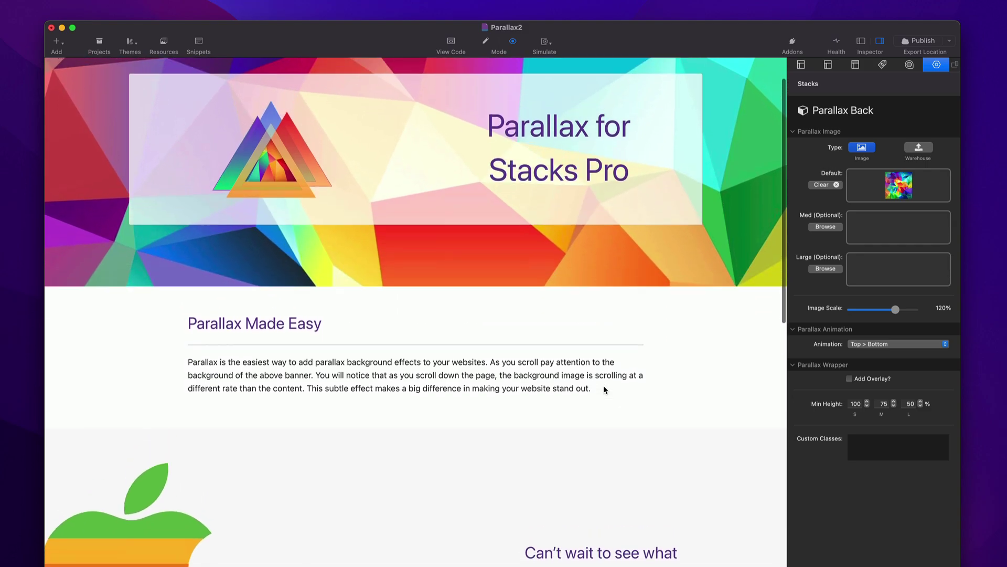
{"action": "scroll", "coordinate": [603, 386], "scroll_direction": "down", "scroll_amount": 3}
{"action": "scroll", "coordinate": [603, 387], "scroll_direction": "up", "scroll_amount": 2}
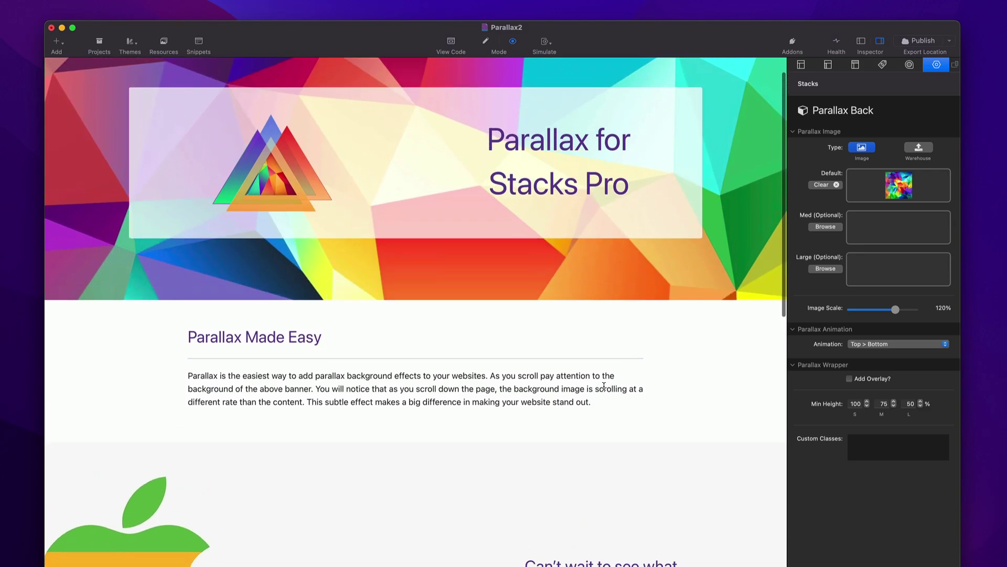
{"action": "scroll", "coordinate": [604, 389], "scroll_direction": "down", "scroll_amount": 1}
{"action": "scroll", "coordinate": [605, 390], "scroll_direction": "up", "scroll_amount": 3}
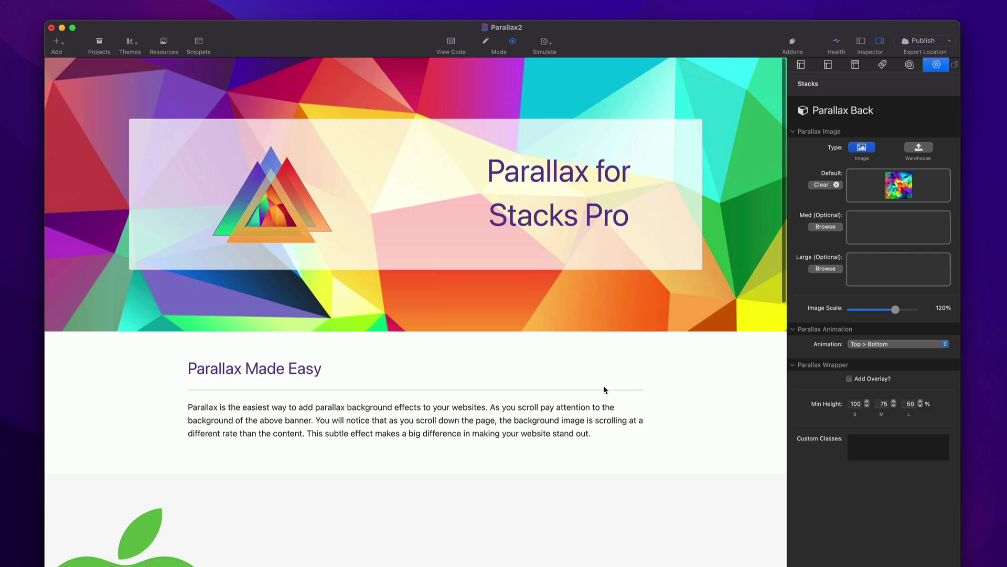
Try Right > Left, then Left > Right, scrolling the preview after each.
{"action": "left_click", "coordinate": [878, 345]}
{"action": "left_click", "coordinate": [879, 356]}
{"action": "scroll", "coordinate": [611, 409], "scroll_direction": "down", "scroll_amount": 4}
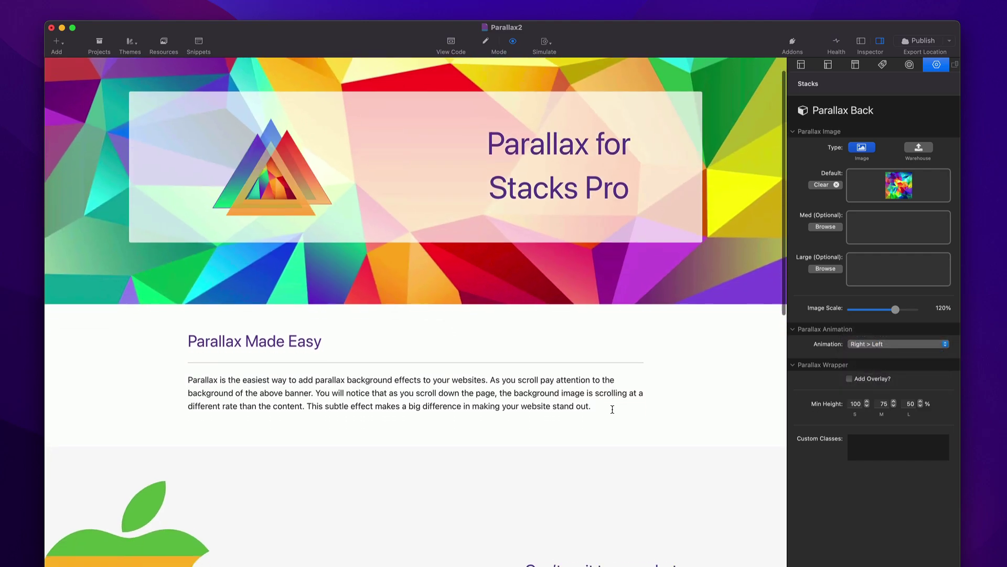
{"action": "scroll", "coordinate": [612, 409], "scroll_direction": "up", "scroll_amount": 3}
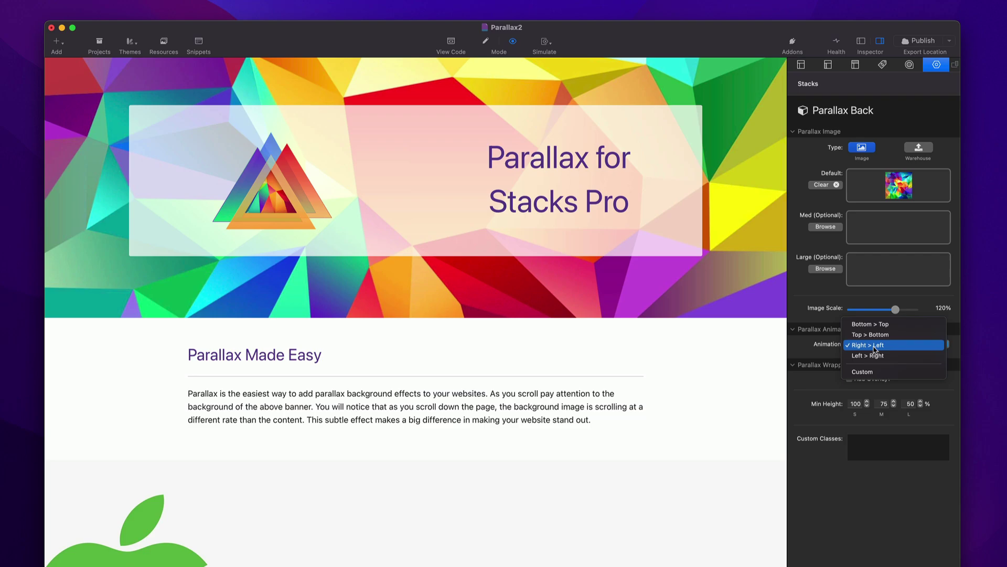
{"action": "left_click", "coordinate": [873, 356]}
{"action": "scroll", "coordinate": [627, 375], "scroll_direction": "down", "scroll_amount": 1}
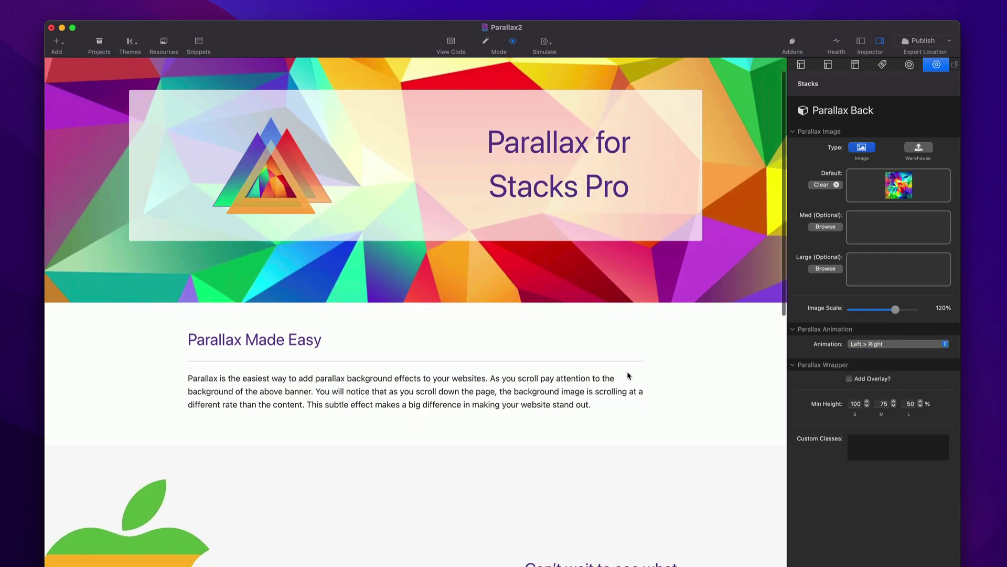
{"action": "scroll", "coordinate": [628, 375], "scroll_direction": "down", "scroll_amount": 5}
{"action": "scroll", "coordinate": [627, 376], "scroll_direction": "up", "scroll_amount": 5}
{"action": "scroll", "coordinate": [627, 375], "scroll_direction": "down", "scroll_amount": 4}
{"action": "scroll", "coordinate": [627, 376], "scroll_direction": "up", "scroll_amount": 2}
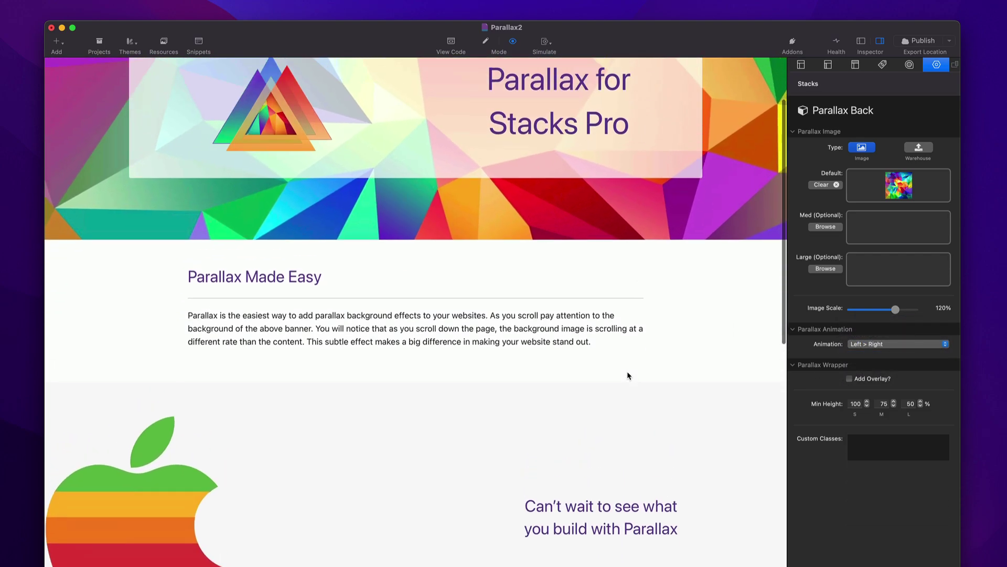
{"action": "scroll", "coordinate": [627, 370], "scroll_direction": "up", "scroll_amount": 3}
{"action": "left_click", "coordinate": [875, 348]}
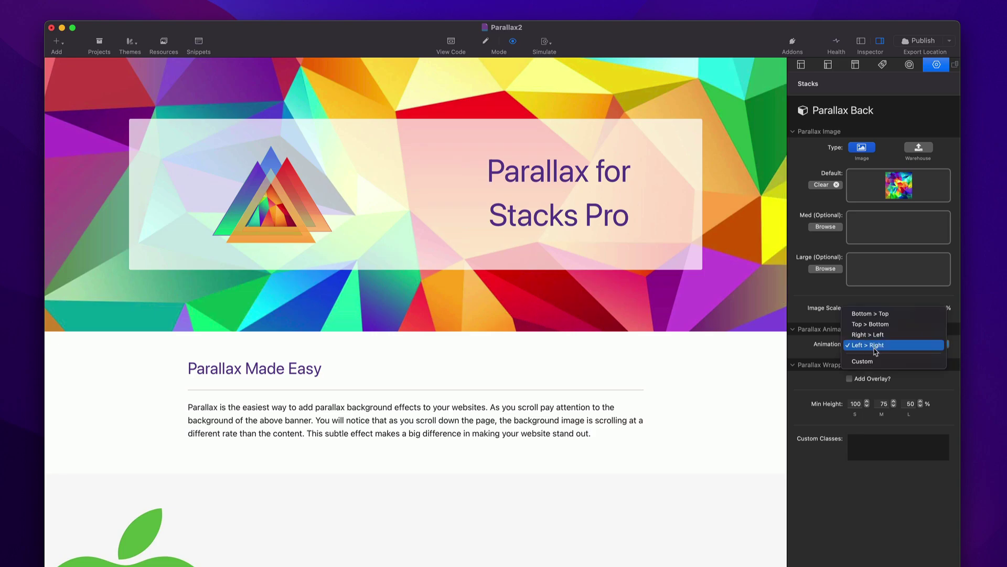
Switch the animation to Custom and edit its starting position value.
{"action": "left_click", "coordinate": [874, 361]}
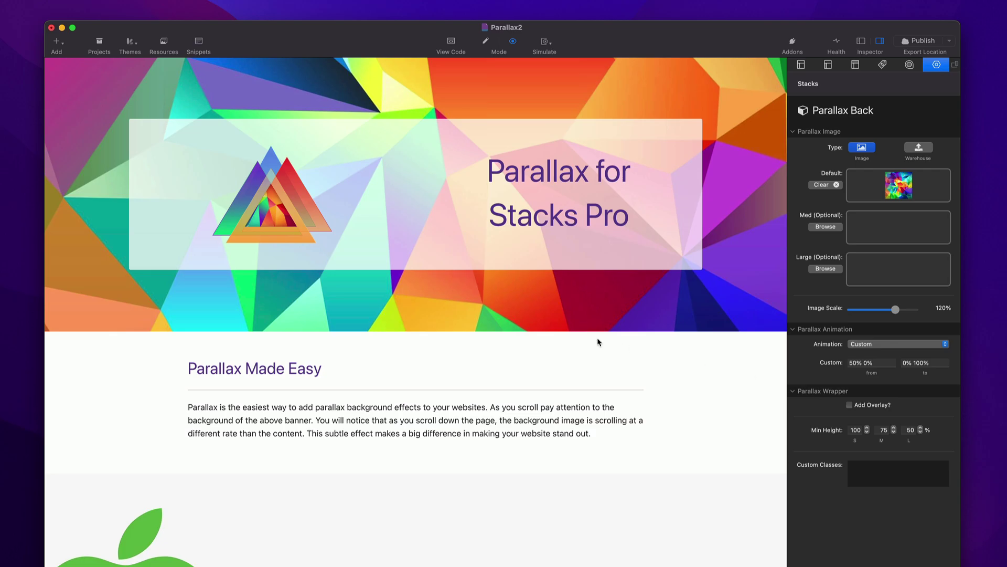
{"action": "scroll", "coordinate": [598, 340], "scroll_direction": "down", "scroll_amount": 3}
{"action": "scroll", "coordinate": [599, 342], "scroll_direction": "up", "scroll_amount": 3}
{"action": "scroll", "coordinate": [598, 342], "scroll_direction": "down", "scroll_amount": 3}
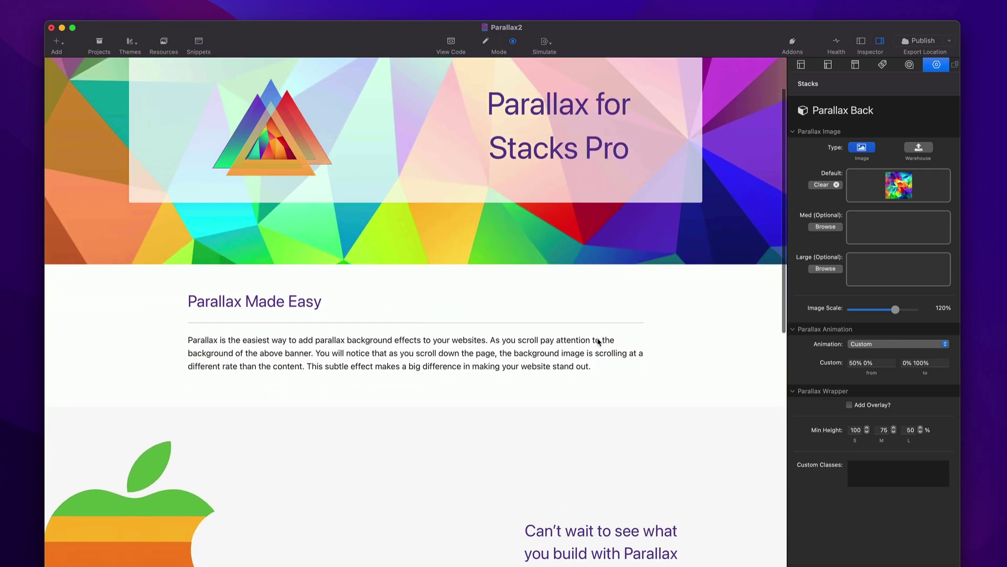
{"action": "scroll", "coordinate": [598, 341], "scroll_direction": "up", "scroll_amount": 3}
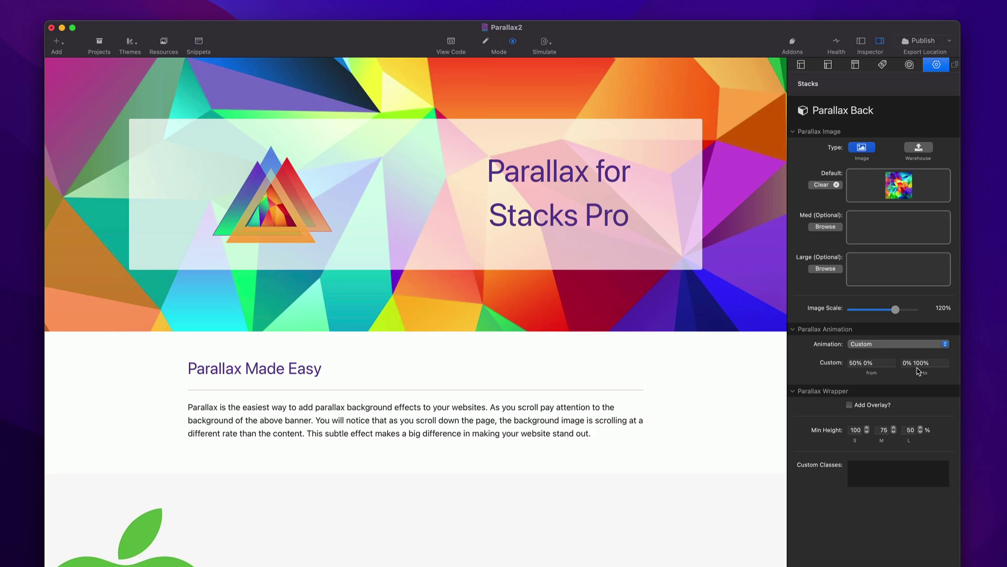
{"action": "left_click", "coordinate": [860, 362]}
{"action": "key", "text": "shift+Left"}
{"action": "left_click", "coordinate": [879, 364]}
{"action": "scroll", "coordinate": [719, 349], "scroll_direction": "down", "scroll_amount": 3}
{"action": "scroll", "coordinate": [719, 348], "scroll_direction": "up", "scroll_amount": 3}
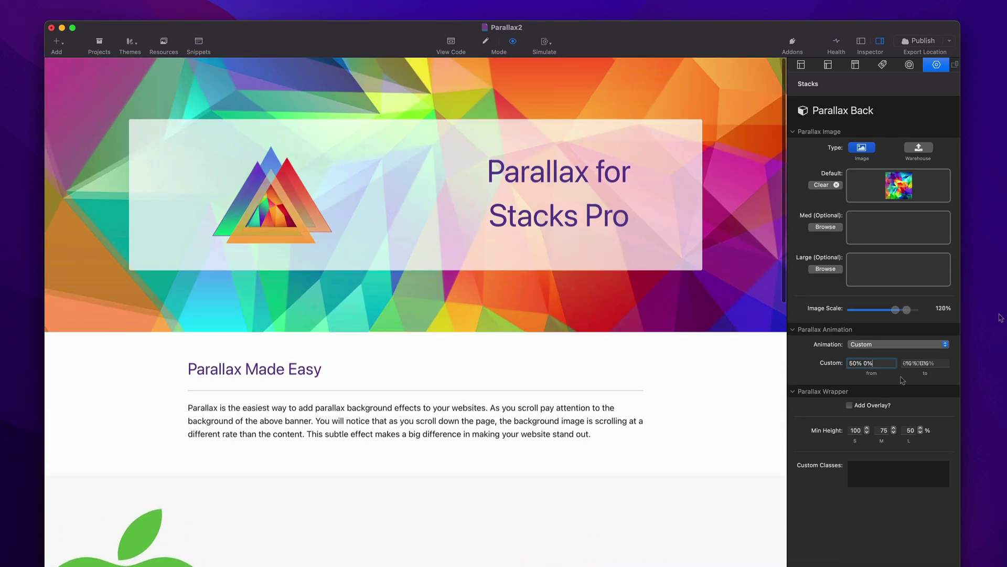
Change the animation to Left > Right, then settle on Bottom > Top.
{"action": "left_click", "coordinate": [895, 345]}
{"action": "left_click", "coordinate": [882, 328]}
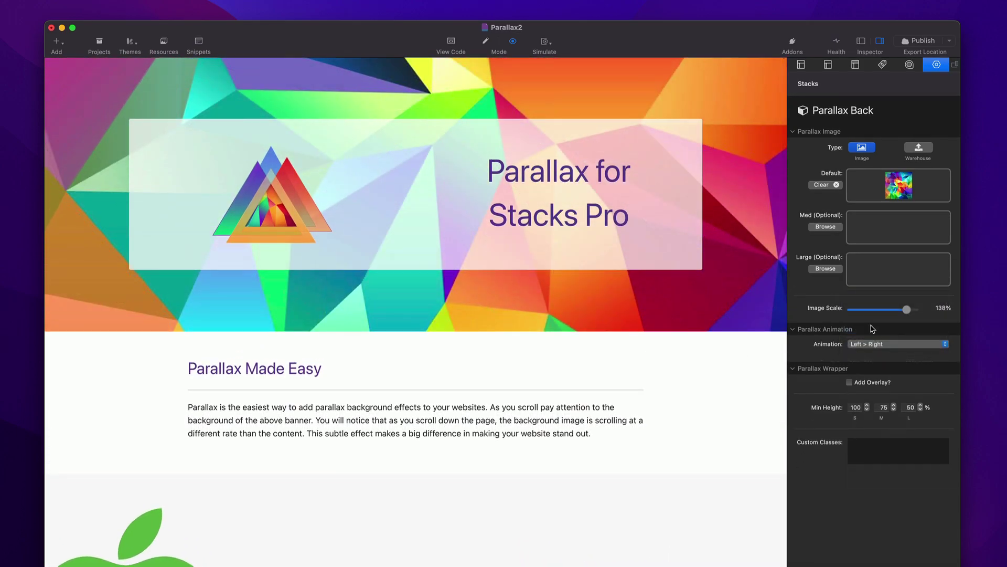
{"action": "left_click", "coordinate": [879, 349]}
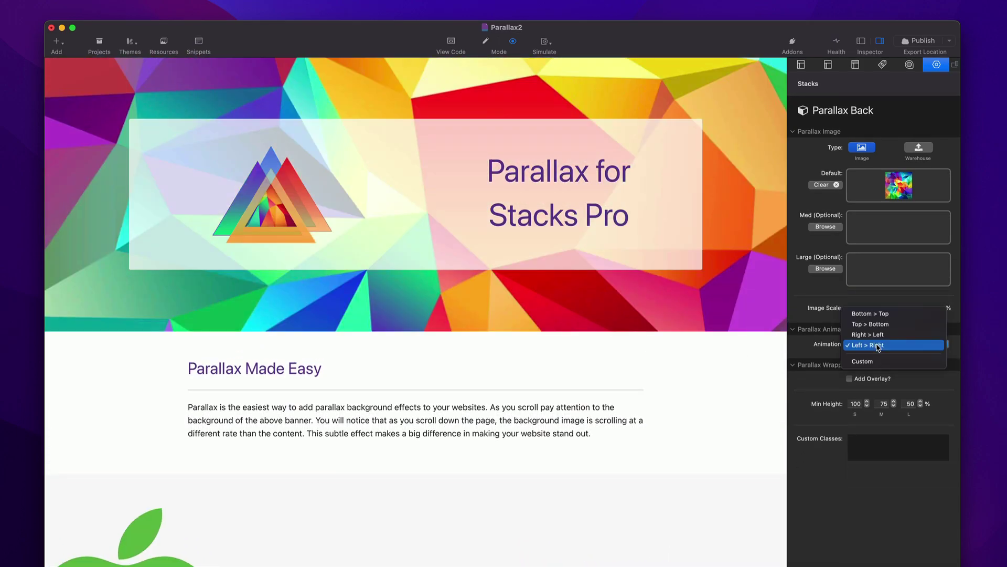
{"action": "left_click", "coordinate": [877, 312]}
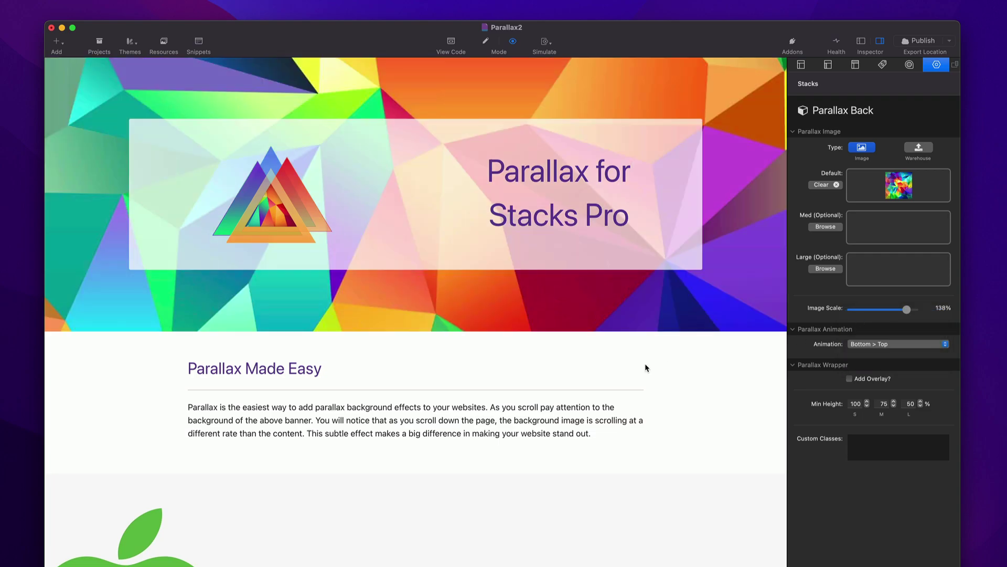
{"action": "scroll", "coordinate": [645, 367], "scroll_direction": "down", "scroll_amount": 3}
{"action": "scroll", "coordinate": [645, 367], "scroll_direction": "up", "scroll_amount": 3}
{"action": "scroll", "coordinate": [645, 367], "scroll_direction": "down", "scroll_amount": 1}
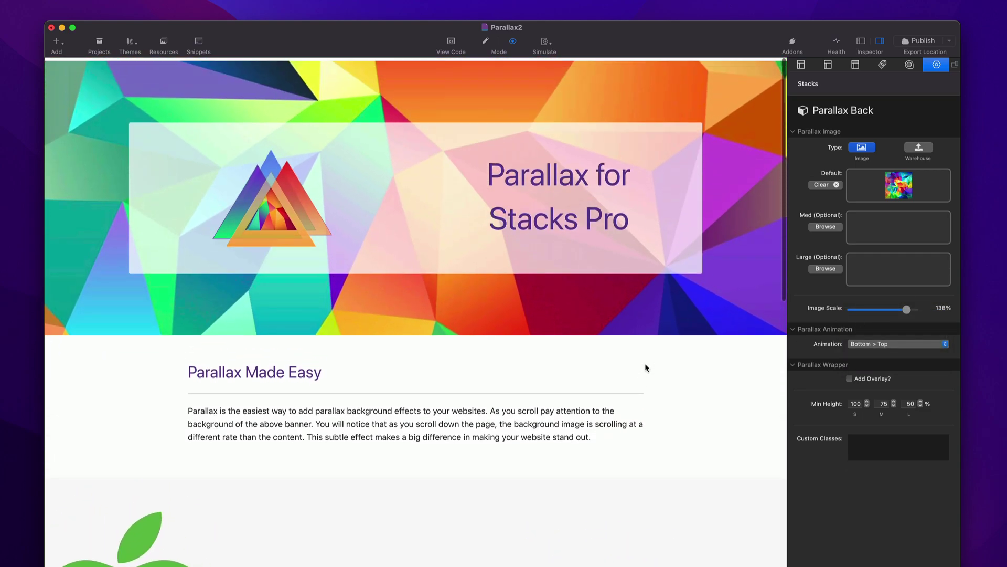
Return to Edit mode and click into the stack's Custom Classes field.
{"action": "key", "text": "super+e"}
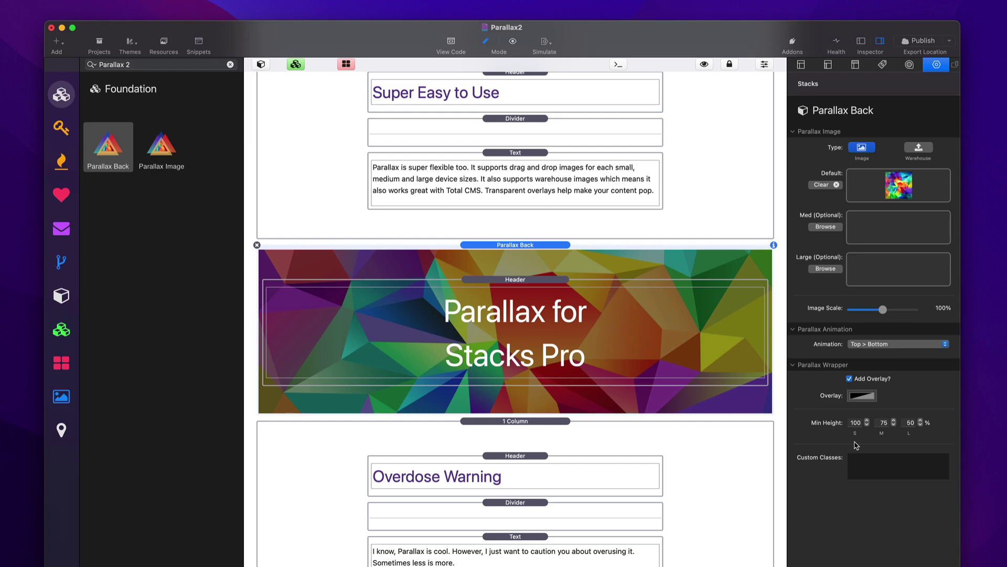
{"action": "left_click", "coordinate": [884, 467]}
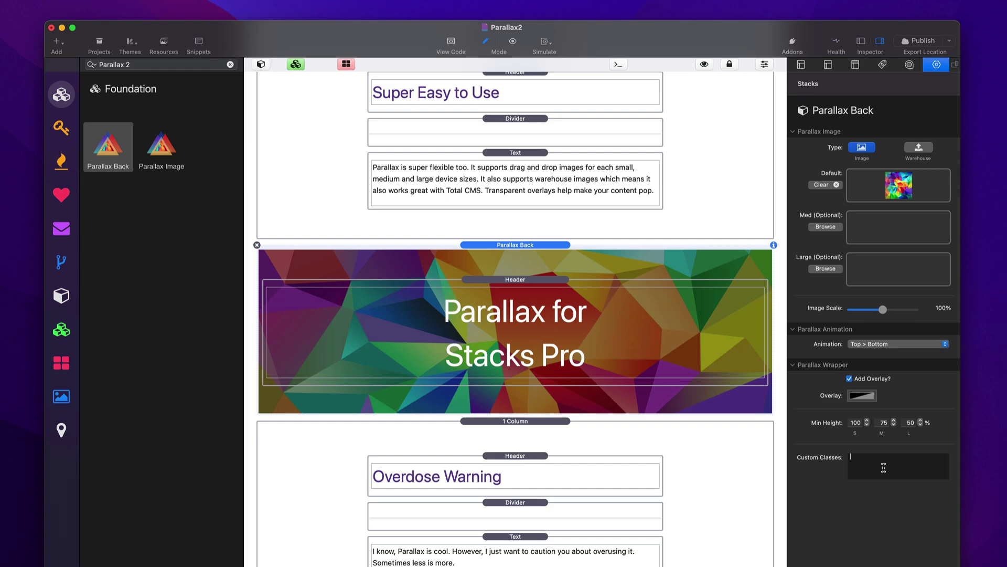